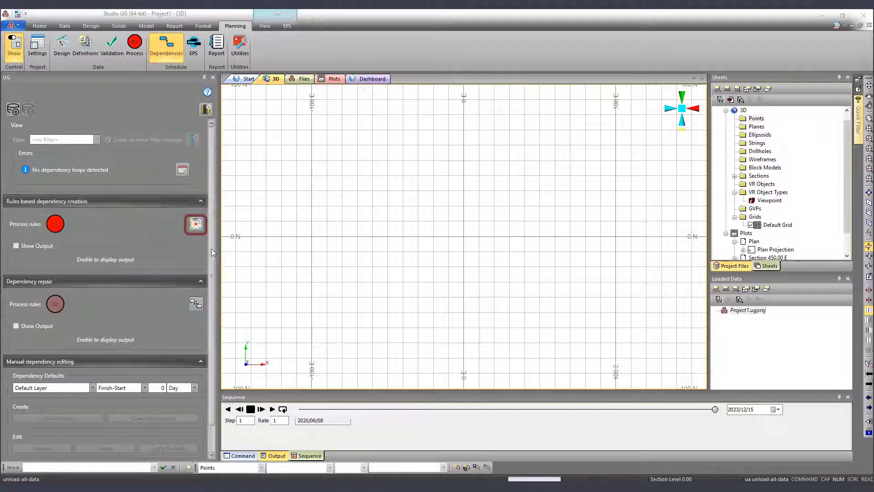
# Step: Review the spatial based and attribute based dependency rules, closing the rules editor without changes
pyautogui.click(196, 224)
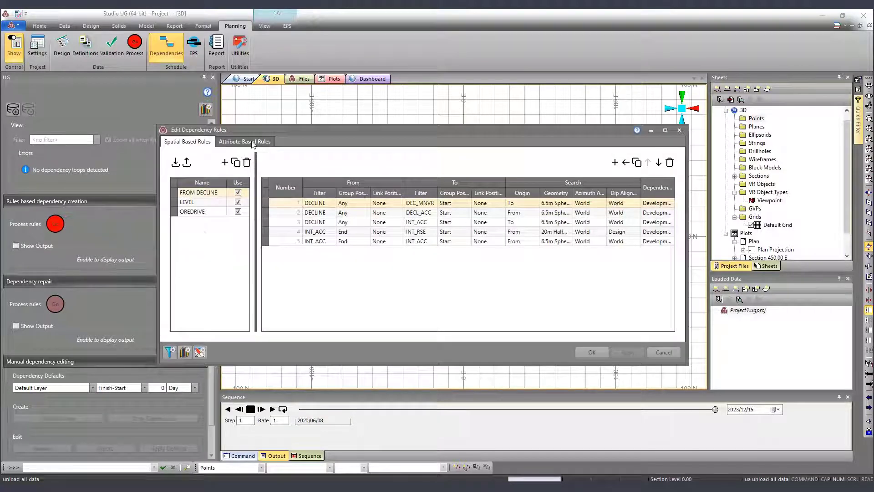
pyautogui.click(248, 142)
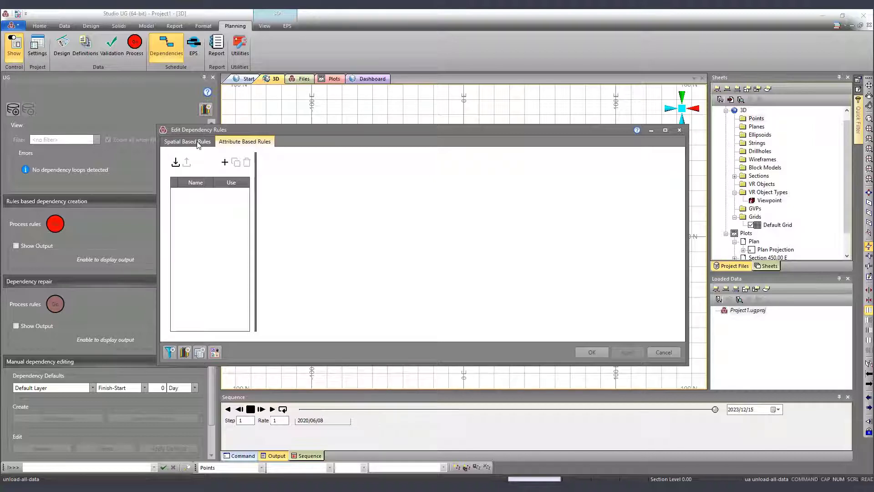
pyautogui.click(663, 352)
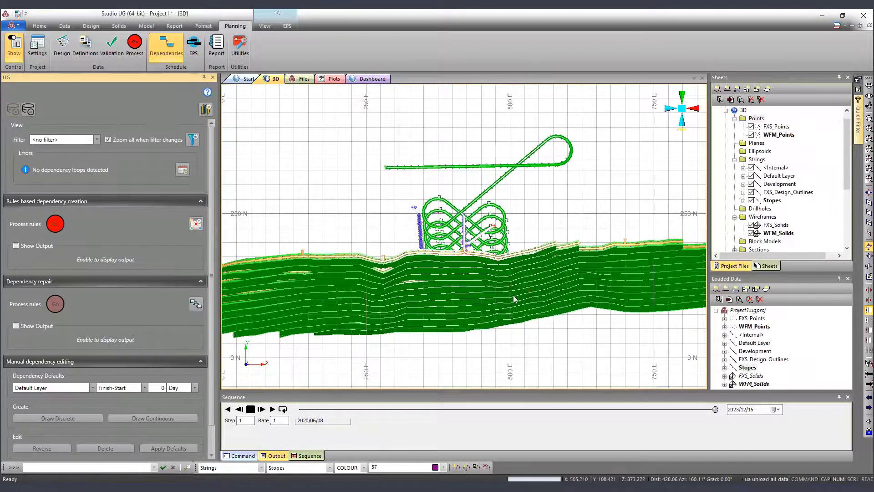
# Step: Hide the FXS_Points and WFM_Points objects and all strings in the 3D view
pyautogui.keyDown('shift'); pyautogui.moveTo(529, 290); pyautogui.dragTo(513, 223); pyautogui.keyUp('shift')
pyautogui.click(751, 127)
pyautogui.click(751, 134)
pyautogui.rightClick(757, 159)
pyautogui.click(783, 209)
# Step: Make the green stope solids partly transparent in the 3D view
pyautogui.keyDown('shift'); pyautogui.moveTo(496, 262); pyautogui.dragTo(439, 182); pyautogui.keyUp('shift')
pyautogui.scroll(5, 501, 205)
pyautogui.doubleClick(606, 234)
pyautogui.moveTo(388, 377); pyautogui.dragTo(328, 380)
pyautogui.click(542, 408)
pyautogui.click(478, 410)
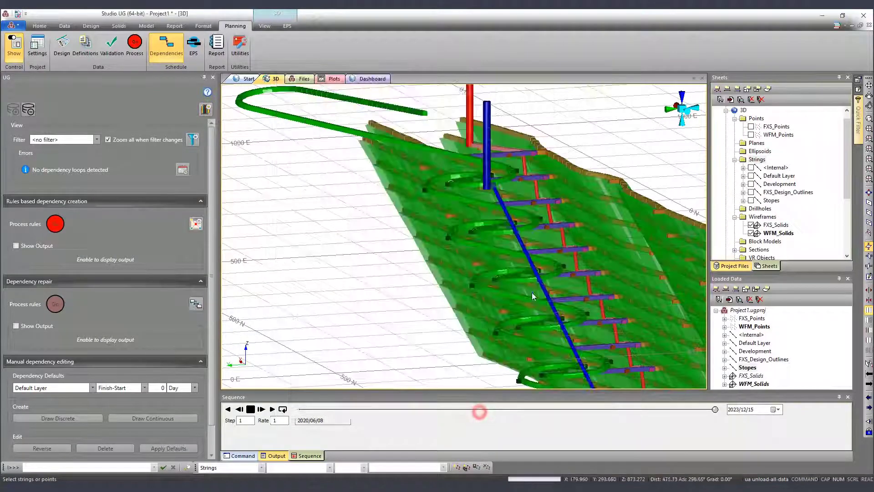
# Step: Show the Development strings in the 3D view
pyautogui.keyDown('shift'); pyautogui.moveTo(529, 270); pyautogui.dragTo(528, 281); pyautogui.keyUp('shift')
pyautogui.scroll(-2, 532, 270)
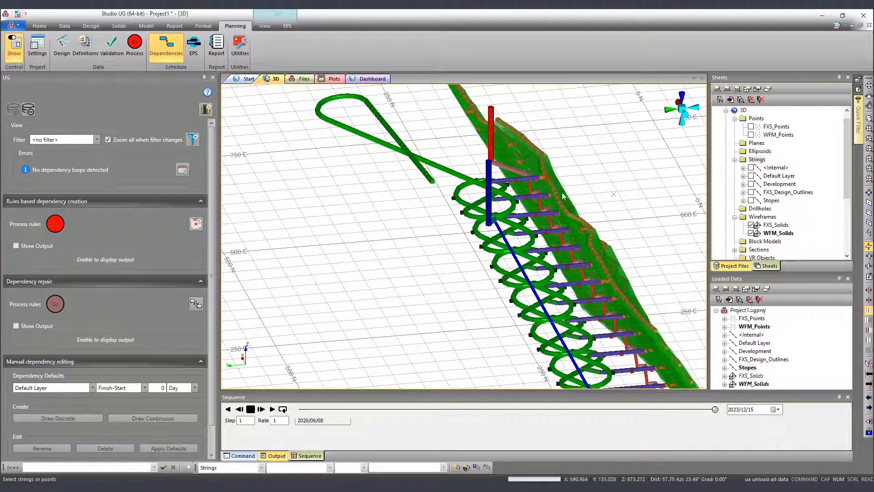
pyautogui.scroll(1, 597, 303)
pyautogui.scroll(-2, 597, 304)
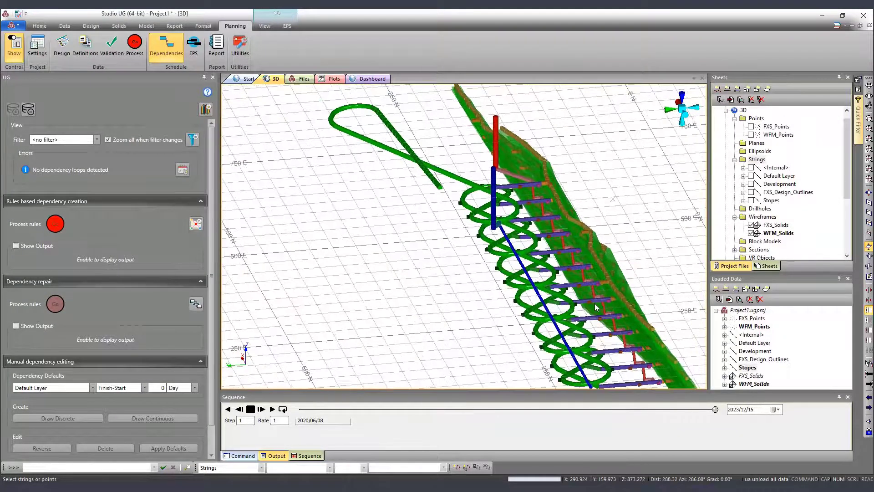
pyautogui.moveTo(625, 283); pyautogui.dragTo(308, 254)
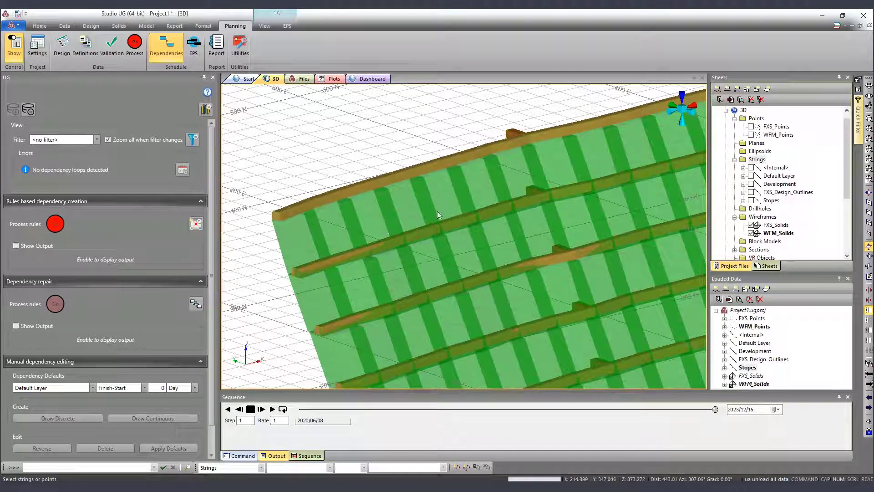
pyautogui.click(751, 184)
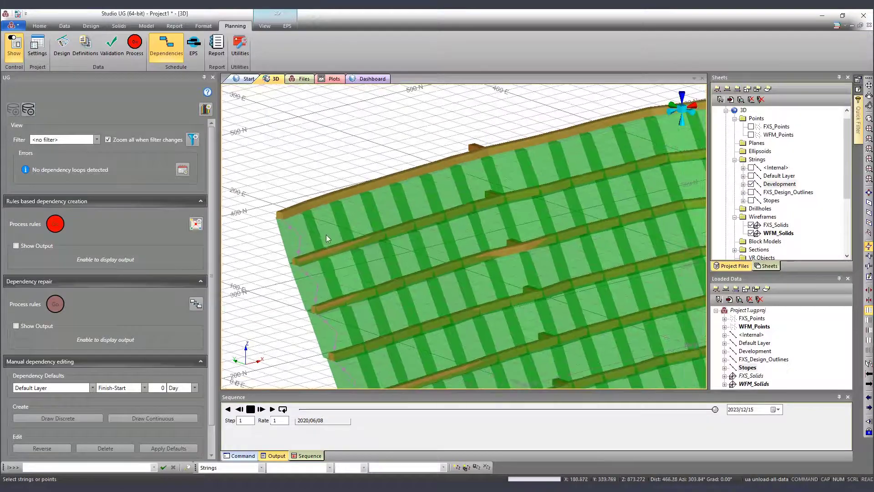
# Step: Make the development solids partly transparent in the 3D view
pyautogui.scroll(-3, 327, 233)
pyautogui.keyDown('shift'); pyautogui.moveTo(361, 234); pyautogui.dragTo(525, 179); pyautogui.keyUp('shift')
pyautogui.moveTo(563, 168); pyautogui.dragTo(456, 368, button='middle')
pyautogui.doubleClick(532, 192)
pyautogui.click(384, 377)
pyautogui.moveTo(382, 382); pyautogui.dragTo(317, 377)
pyautogui.click(542, 408)
pyautogui.click(467, 406)
# Step: Hide the Default Grid in the 3D view
pyautogui.moveTo(624, 175); pyautogui.dragTo(517, 299, button='middle')
pyautogui.keyDown('shift'); pyautogui.moveTo(521, 301); pyautogui.dragTo(516, 295); pyautogui.keyUp('shift')
pyautogui.scroll(-1, 549, 294)
pyautogui.moveTo(592, 295); pyautogui.dragTo(528, 301, button='middle')
pyautogui.moveTo(528, 301); pyautogui.dragTo(512, 319)
pyautogui.scroll(-2, 790, 239)
pyautogui.click(752, 250)
# Step: Examine the dependency strings along the stope edge and around the level accesses from several angles
pyautogui.scroll(5, 479, 243)
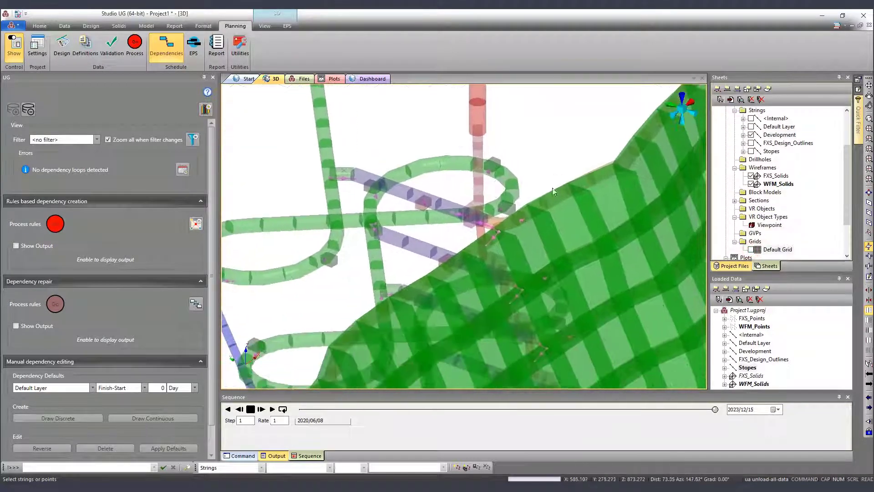
pyautogui.keyDown('shift'); pyautogui.moveTo(480, 243); pyautogui.dragTo(403, 222); pyautogui.keyUp('shift')
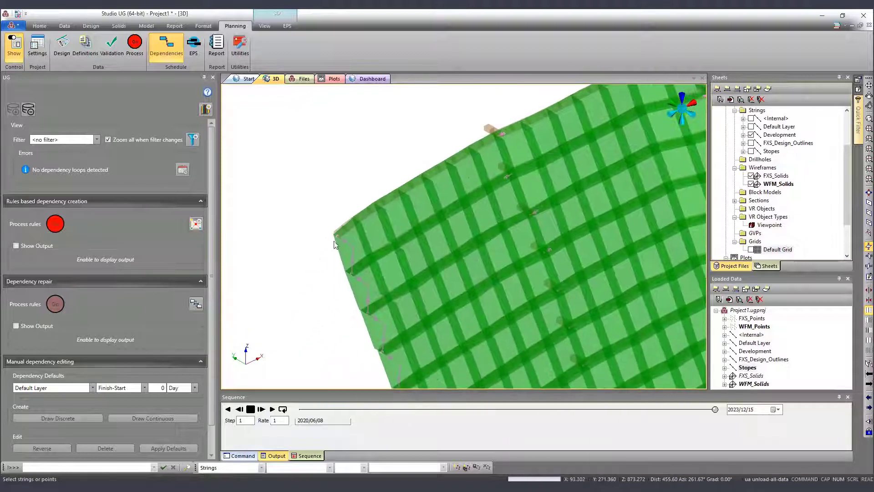
pyautogui.moveTo(340, 245); pyautogui.dragTo(439, 259)
pyautogui.moveTo(571, 189); pyautogui.dragTo(423, 274, button='middle')
pyautogui.moveTo(409, 278); pyautogui.dragTo(405, 273)
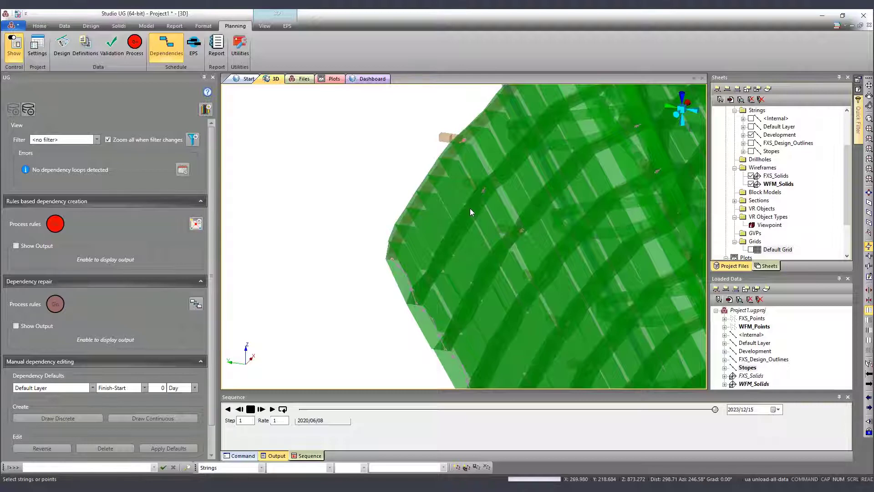
pyautogui.keyDown('shift'); pyautogui.moveTo(463, 282); pyautogui.dragTo(419, 273); pyautogui.keyUp('shift')
pyautogui.moveTo(295, 222); pyautogui.dragTo(361, 232)
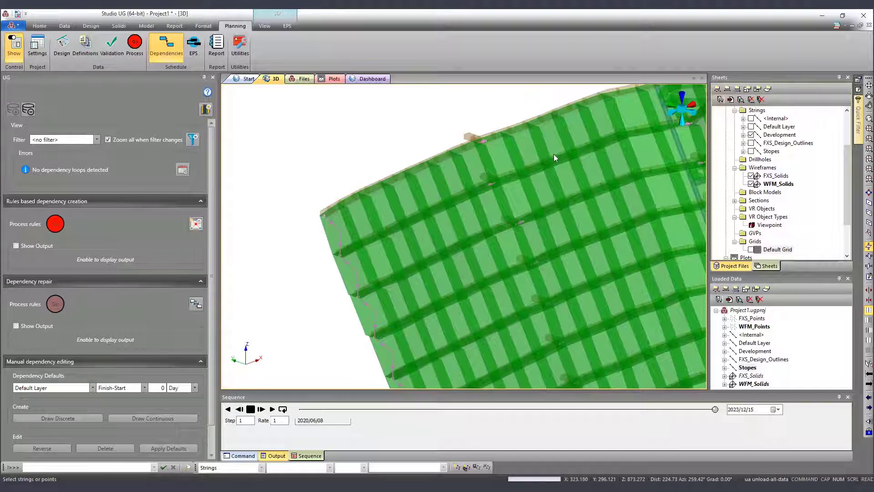
# Step: Move the sequence back to its start date of 2020/06/08 and hide the Development strings
pyautogui.moveTo(715, 409); pyautogui.dragTo(278, 421)
pyautogui.scroll(-4, 458, 292)
pyautogui.moveTo(578, 232); pyautogui.dragTo(483, 264, button='middle')
pyautogui.moveTo(482, 263); pyautogui.dragTo(506, 274)
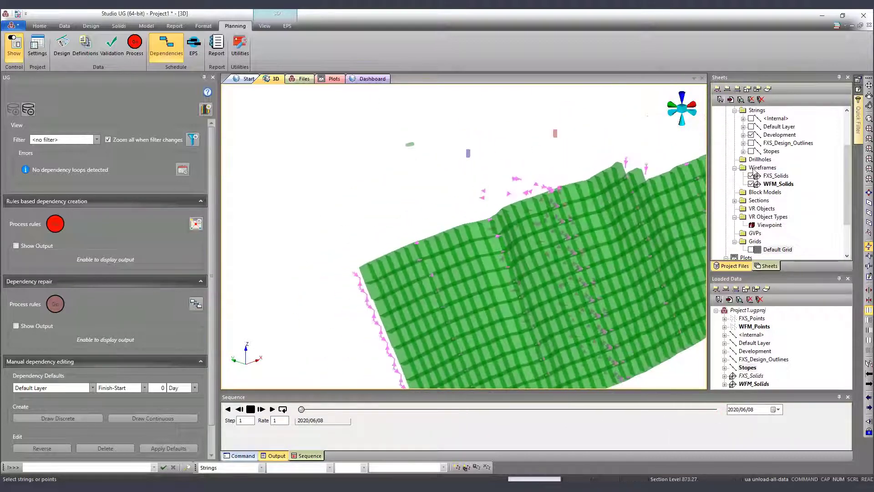
pyautogui.click(751, 135)
# Step: Run the mining sequence through its dates to see the extraction order, stopping at 2022/03/13
pyautogui.moveTo(534, 325); pyautogui.dragTo(500, 305)
pyautogui.moveTo(302, 408); pyautogui.dragTo(399, 412)
pyautogui.moveTo(436, 326); pyautogui.dragTo(460, 324)
pyautogui.moveTo(400, 409); pyautogui.dragTo(440, 413)
pyautogui.scroll(4, 484, 269)
pyautogui.moveTo(484, 268)
pyautogui.keyDown('shift'); pyautogui.mouseDown()
pyautogui.moveTo(502, 262)
pyautogui.moveTo(487, 262)
pyautogui.mouseUp(); pyautogui.keyUp('shift')
pyautogui.moveTo(438, 409); pyautogui.dragTo(679, 418)
pyautogui.scroll(-2, 564, 340)
pyautogui.keyDown('shift'); pyautogui.moveTo(564, 339); pyautogui.dragTo(500, 343); pyautogui.keyUp('shift')
pyautogui.moveTo(679, 409); pyautogui.dragTo(508, 410)
# Step: Make the stope solids fully opaque again in the 3D view
pyautogui.moveTo(420, 325); pyautogui.dragTo(448, 279)
pyautogui.doubleClick(478, 281)
pyautogui.click(592, 244)
pyautogui.moveTo(327, 376); pyautogui.dragTo(378, 381)
pyautogui.click(537, 413)
pyautogui.click(478, 409)
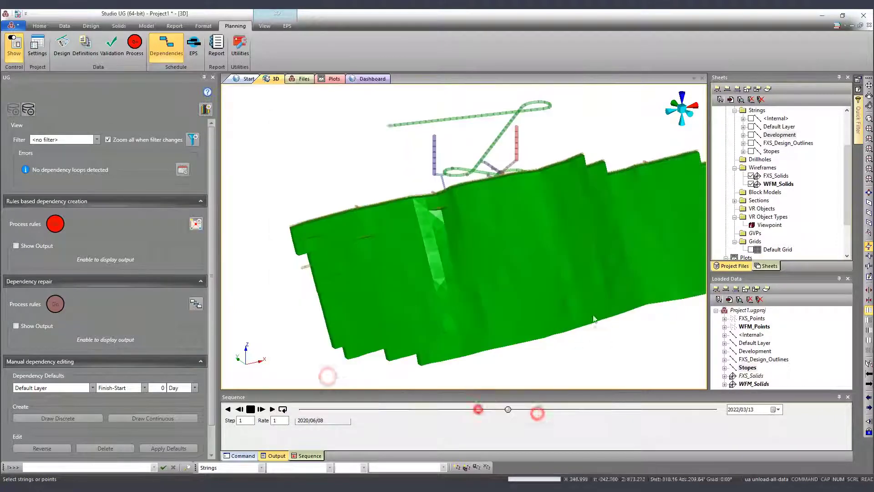
pyautogui.click(538, 413)
pyautogui.click(478, 408)
pyautogui.keyDown('shift'); pyautogui.moveTo(578, 313); pyautogui.dragTo(565, 314); pyautogui.keyUp('shift')
# Step: Quick-filter the data on the LEVEL attribute with unique selection, viewing levels 960, 940, 920, 900 and 880 in turn
pyautogui.moveTo(859, 122)
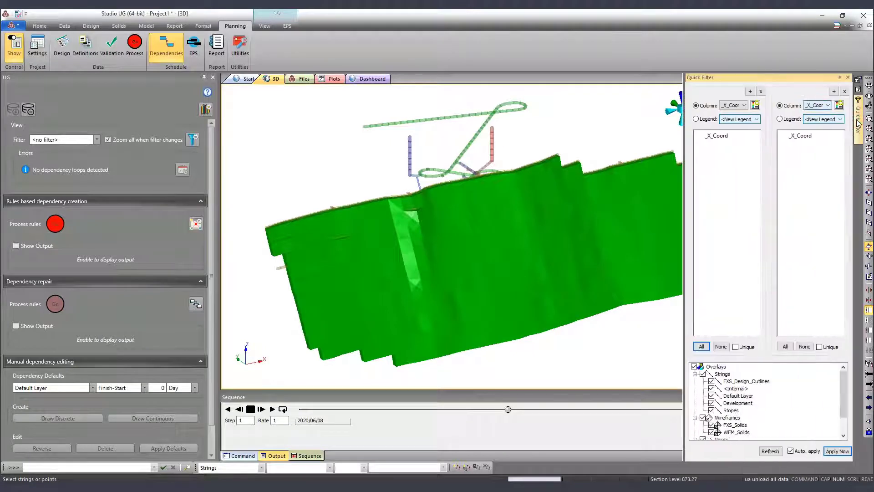
pyautogui.click(744, 105)
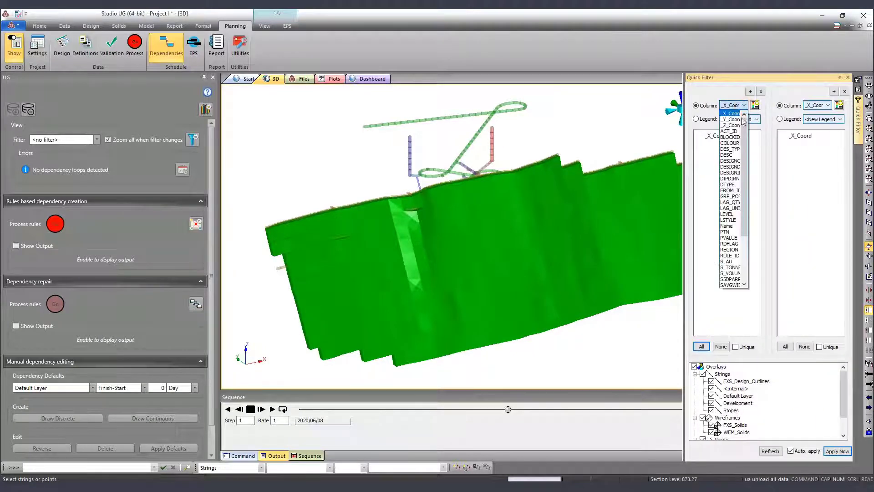
pyautogui.click(727, 213)
pyautogui.click(735, 347)
pyautogui.click(699, 275)
pyautogui.click(699, 265)
pyautogui.click(699, 256)
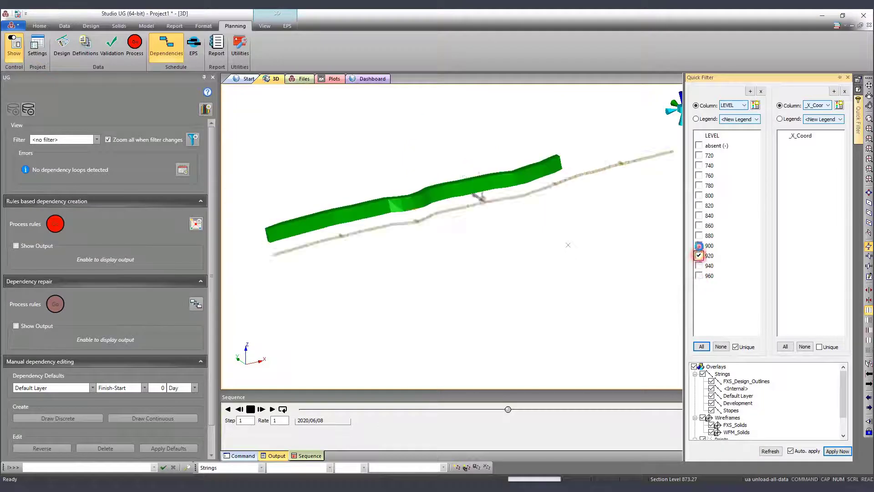
pyautogui.click(699, 245)
pyautogui.click(699, 235)
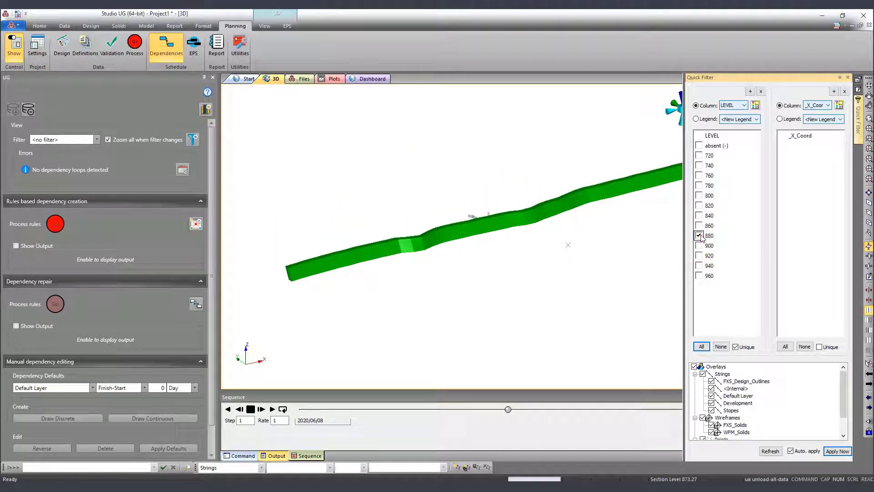
pyautogui.scroll(-2, 749, 408)
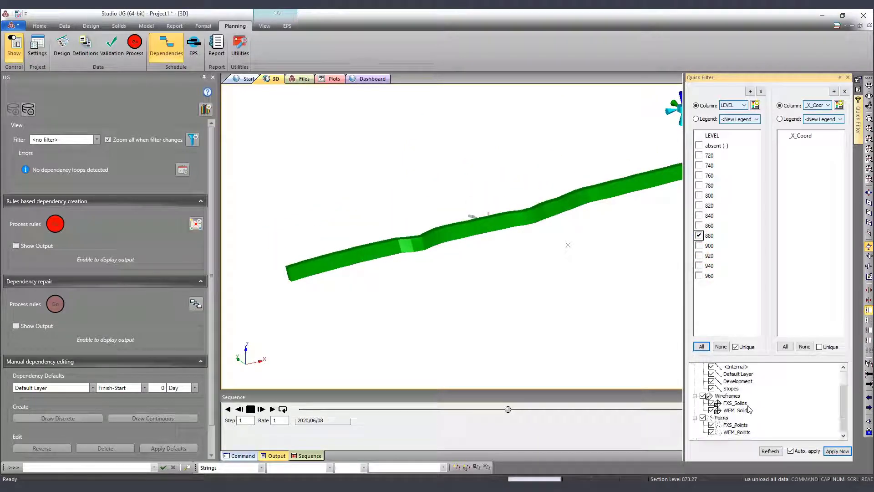
# Step: Re-enable all levels and use a second quick filter on the REGION attribute to view the EAST and WEST regions
pyautogui.click(828, 105)
pyautogui.click(813, 232)
pyautogui.click(702, 346)
pyautogui.click(783, 145)
pyautogui.click(783, 165)
pyautogui.click(783, 146)
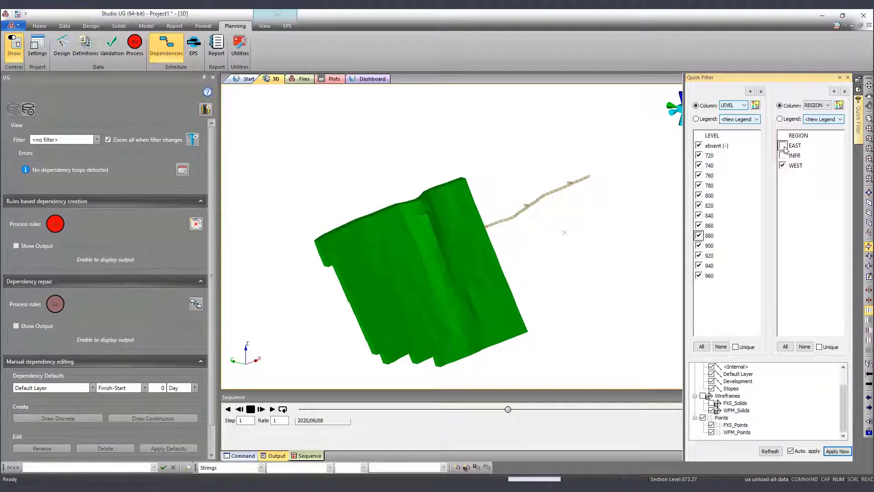
pyautogui.click(782, 145)
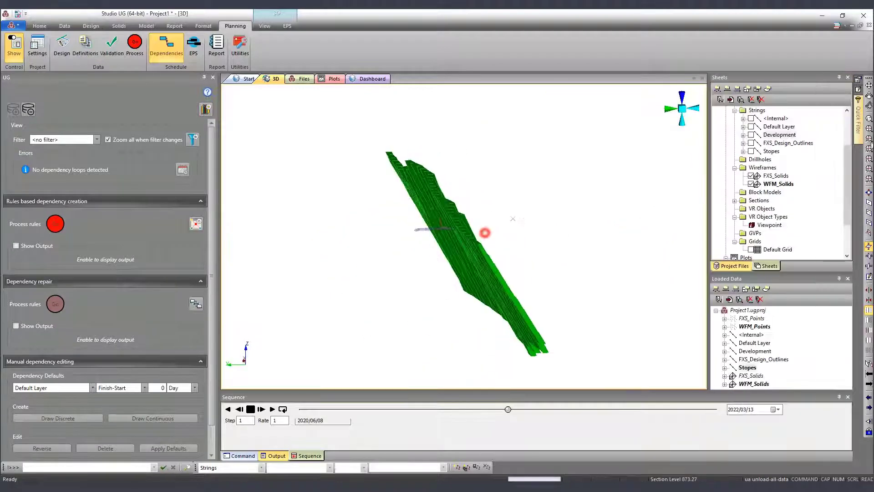
pyautogui.moveTo(553, 207); pyautogui.dragTo(501, 233)
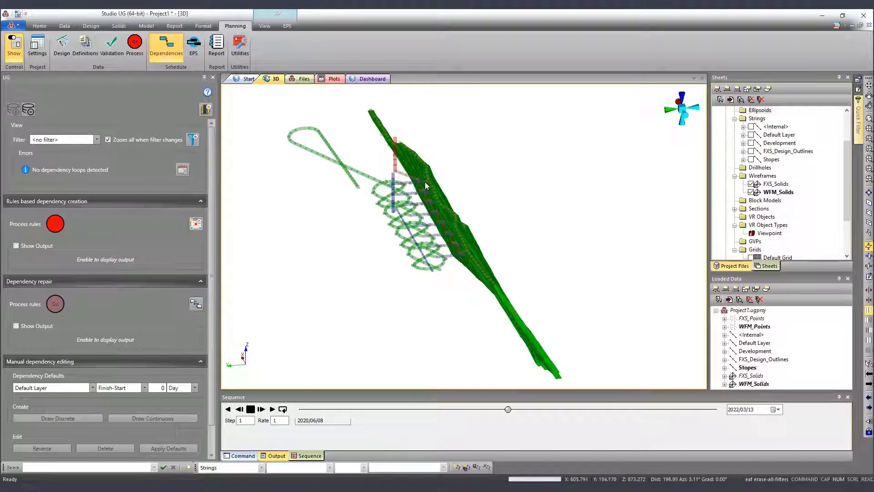
pyautogui.scroll(5, 434, 185)
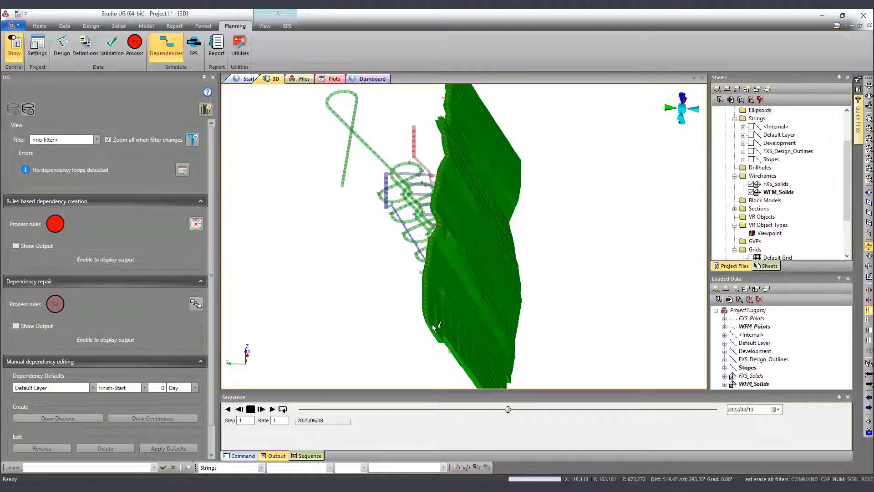
pyautogui.keyDown('shift'); pyautogui.moveTo(432, 325); pyautogui.dragTo(333, 268); pyautogui.keyUp('shift')
pyautogui.click(342, 274)
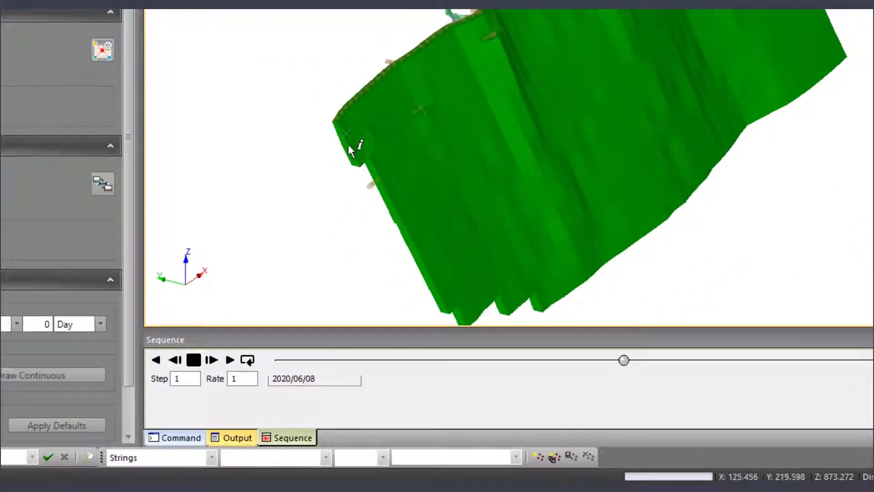
pyautogui.click(358, 149)
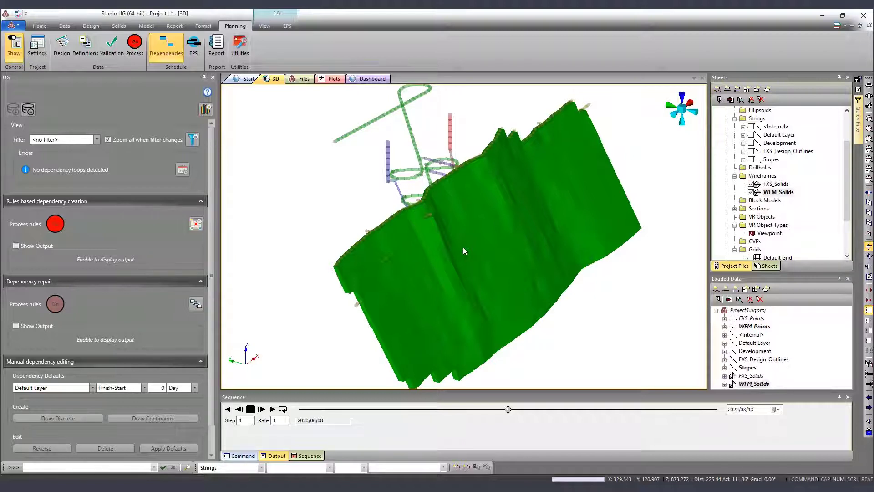
# Step: Add an attribute based dependency rule set named "Stopes" in the dependency rules editor
pyautogui.click(195, 224)
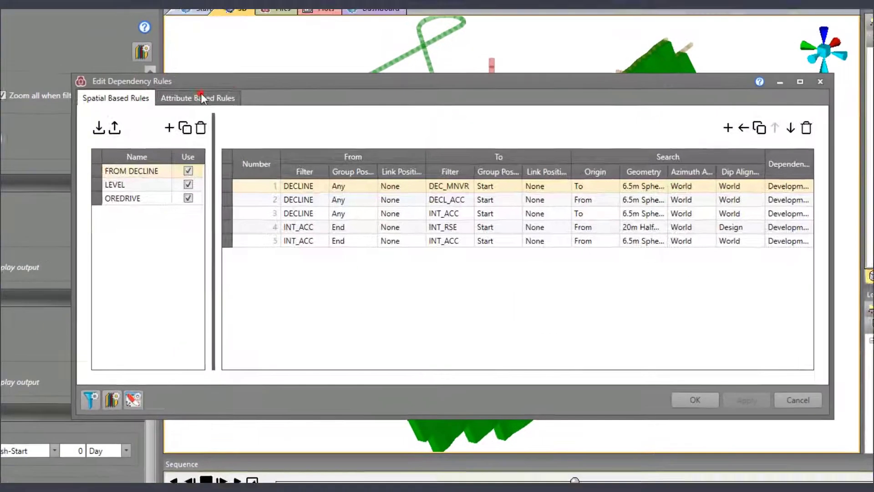
pyautogui.click(244, 141)
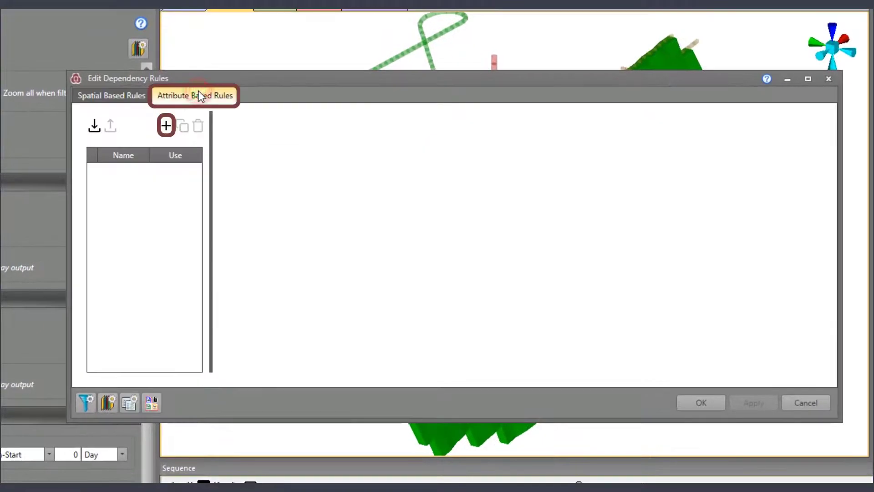
pyautogui.click(166, 126)
pyautogui.write('Sopes')
pyautogui.press('BackSpace')
pyautogui.press('BackSpace')
pyautogui.press('BackSpace')
pyautogui.press('BackSpace')
pyautogui.write('tp')
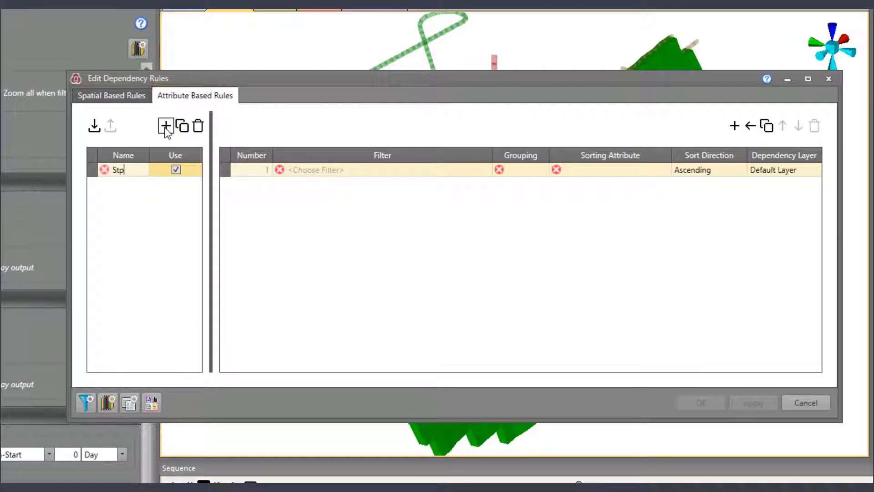
pyautogui.press('BackSpace')
pyautogui.write('opes')
pyautogui.click(305, 251)
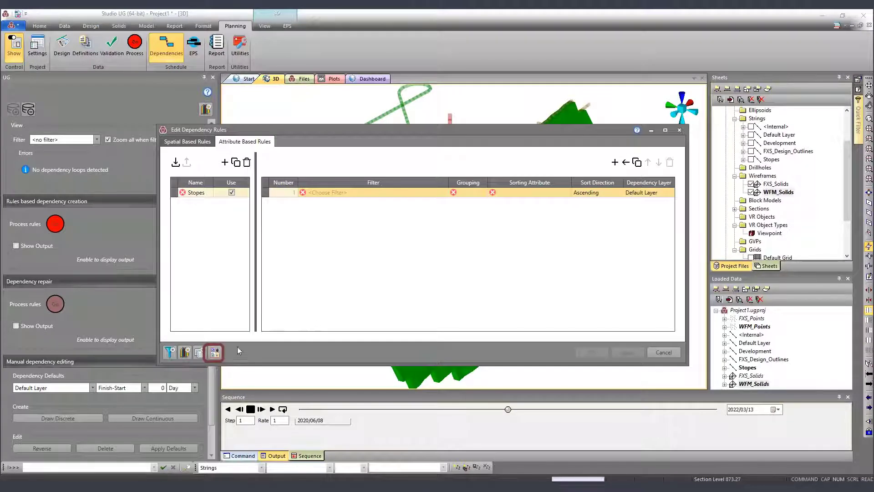
# Step: Create a new grouping for the attribute rules made of the LEVEL and REGION attributes
pyautogui.click(216, 353)
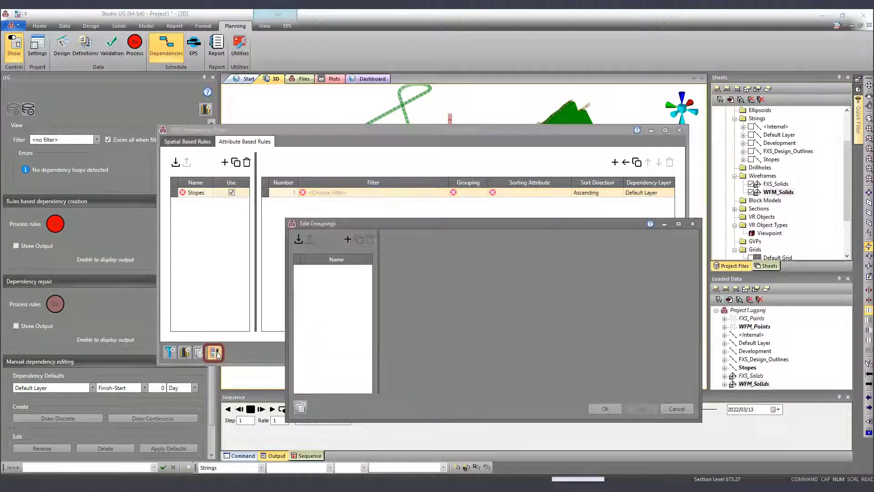
pyautogui.click(348, 239)
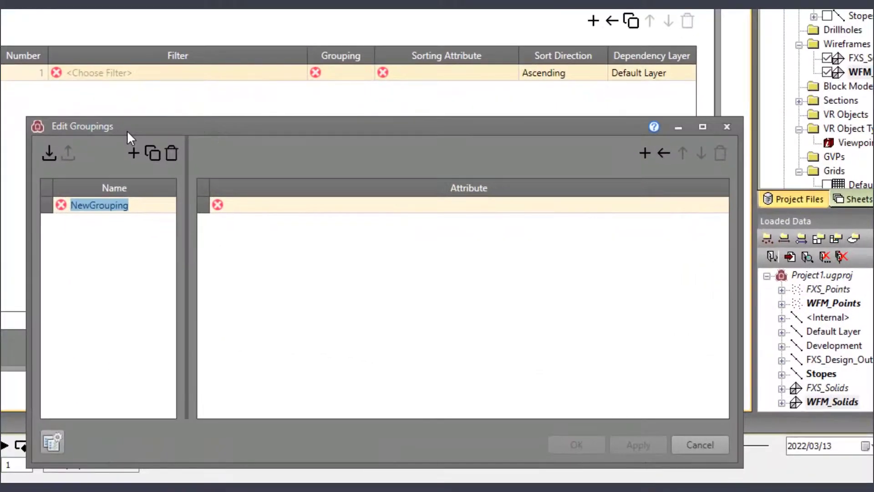
pyautogui.click(710, 206)
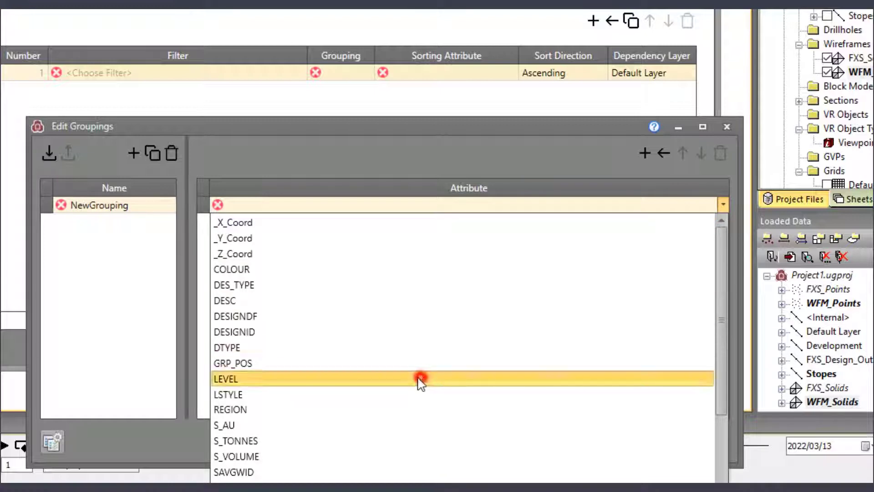
pyautogui.click(478, 379)
pyautogui.click(645, 153)
pyautogui.click(722, 220)
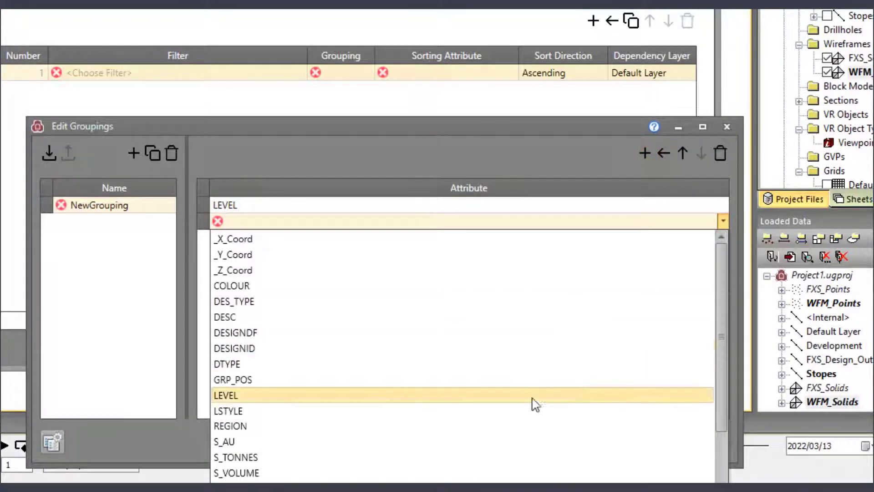
pyautogui.click(401, 426)
# Step: Rename the new grouping as "by level and region" and save the groupings
pyautogui.click(118, 205)
pyautogui.click(120, 205)
pyautogui.write('by level and')
pyautogui.write(' region')
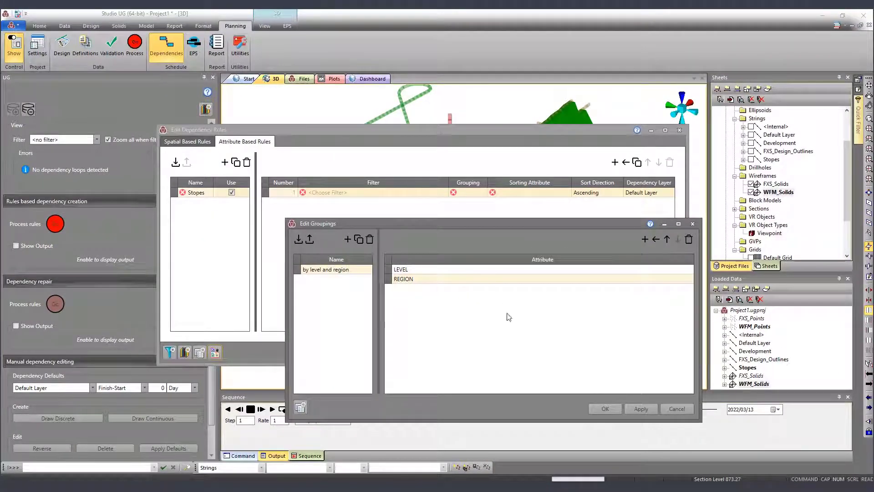
pyautogui.click(641, 408)
pyautogui.click(605, 409)
# Step: Assign the "by level and region" grouping to the first Stopes rule and move the rules editor clear of the stopes
pyautogui.click(483, 192)
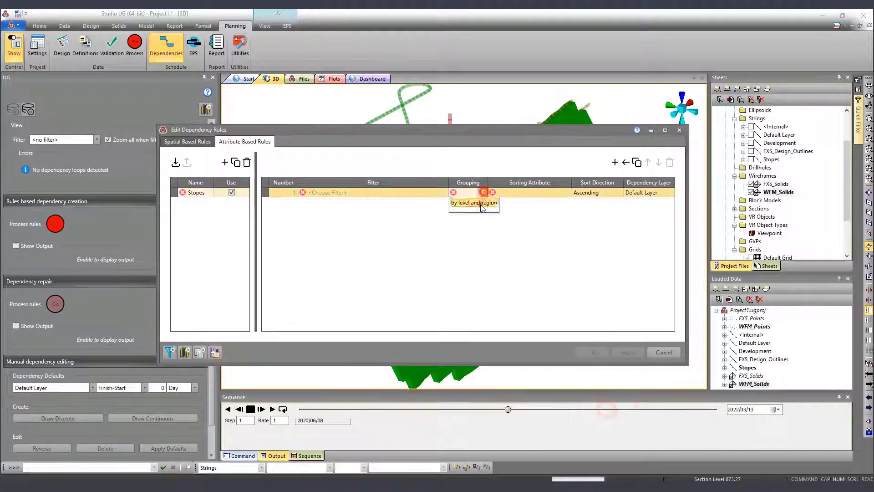
pyautogui.moveTo(538, 136); pyautogui.dragTo(371, 110)
pyautogui.moveTo(541, 248); pyautogui.dragTo(463, 246)
pyautogui.keyDown('shift'); pyautogui.moveTo(628, 285); pyautogui.dragTo(550, 232); pyautogui.keyUp('shift')
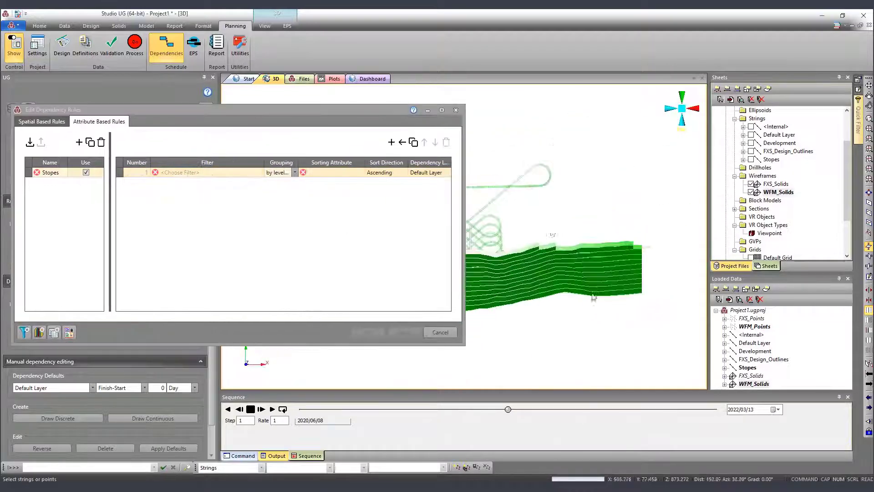
pyautogui.moveTo(550, 232); pyautogui.dragTo(636, 314, button='middle')
pyautogui.moveTo(291, 109); pyautogui.dragTo(291, 69)
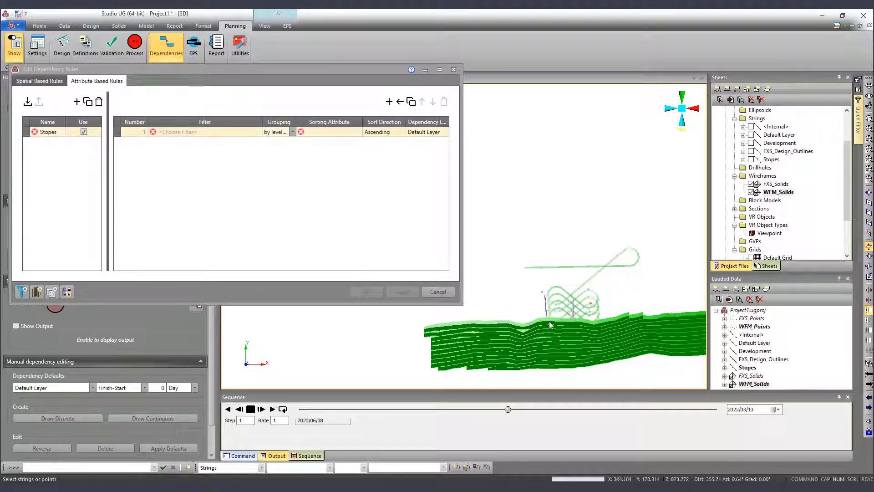
pyautogui.moveTo(623, 327); pyautogui.dragTo(569, 332, button='middle')
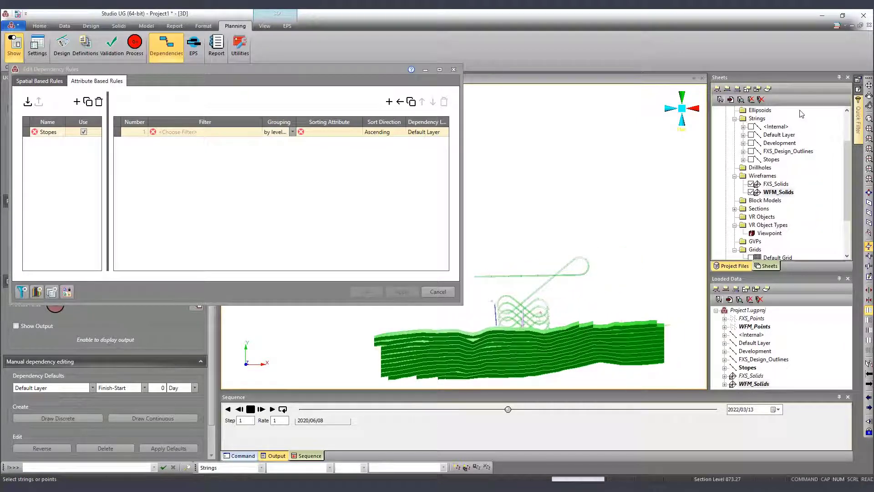
# Step: Remove the LEVEL column from the quick filter and view the WEST and EAST region stopes one at a time
pyautogui.click(858, 121)
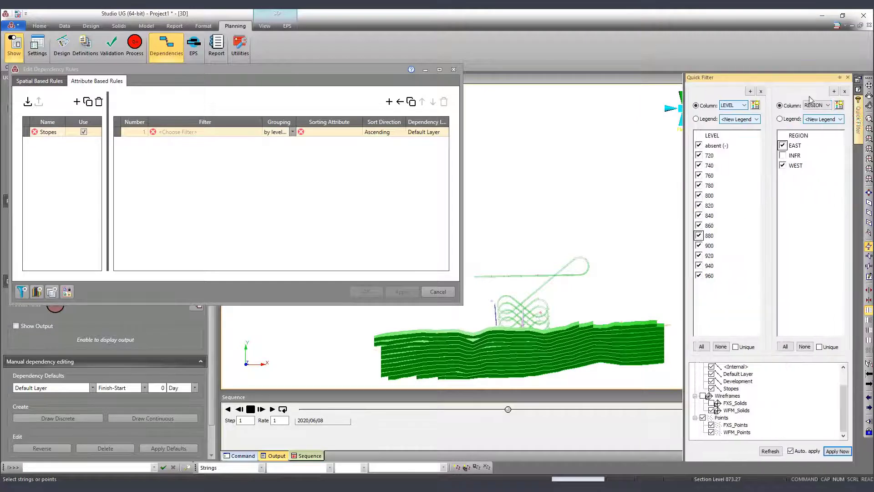
pyautogui.click(760, 91)
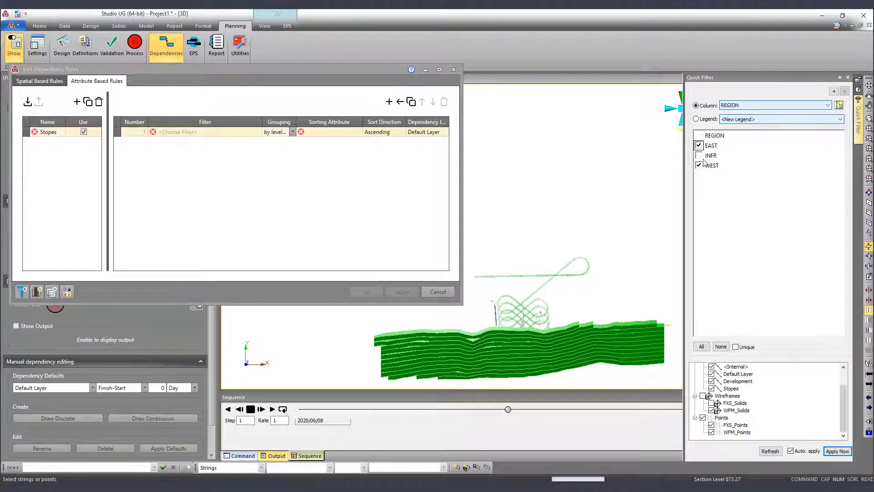
pyautogui.click(699, 146)
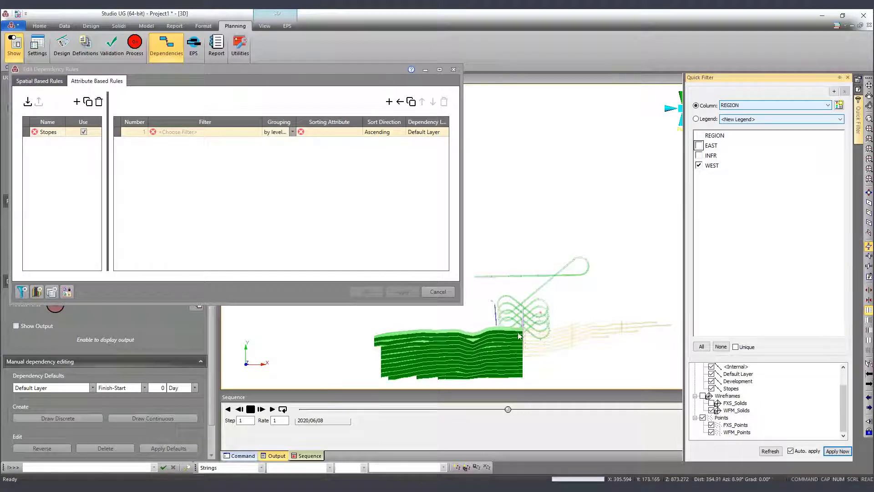
pyautogui.click(699, 145)
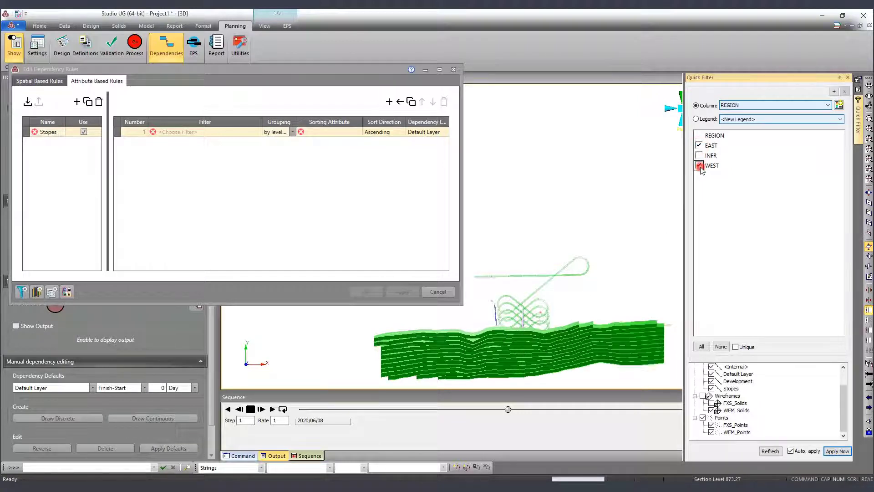
pyautogui.click(699, 165)
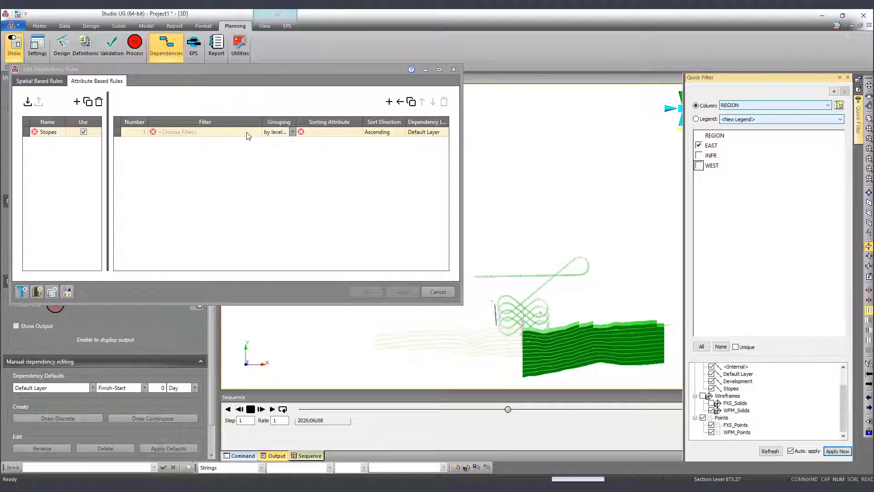
# Step: Set the sorting attribute of the first Stopes rule to _X_Coord
pyautogui.click(351, 132)
pyautogui.click(359, 132)
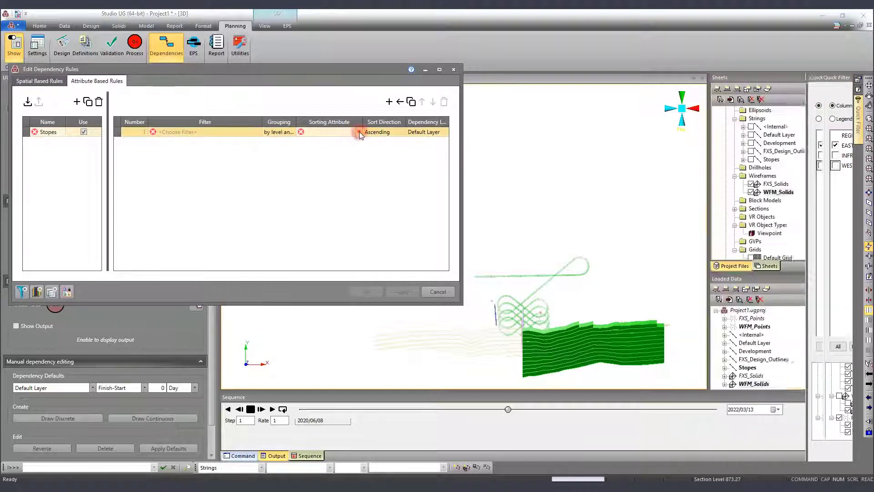
pyautogui.click(359, 132)
pyautogui.moveTo(360, 157); pyautogui.dragTo(362, 200)
pyautogui.click(320, 279)
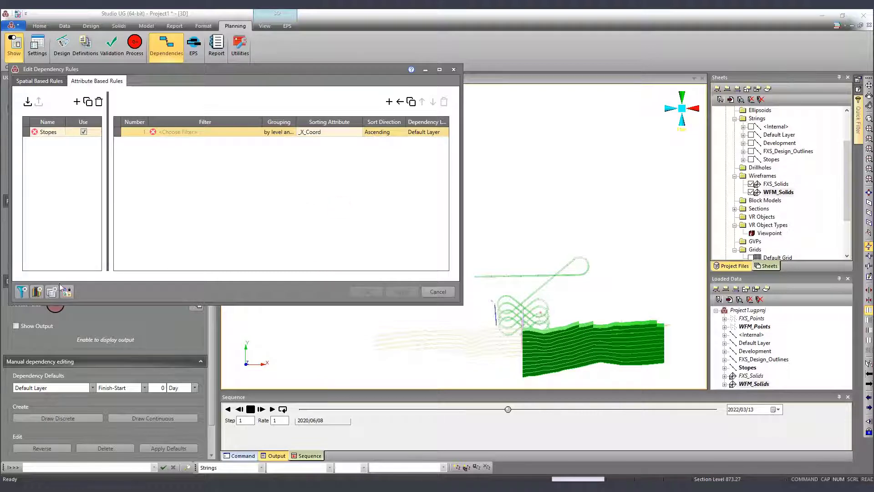
# Step: Create a filter named "stopes east" with the condition DES_TYPE = WFM
pyautogui.click(28, 294)
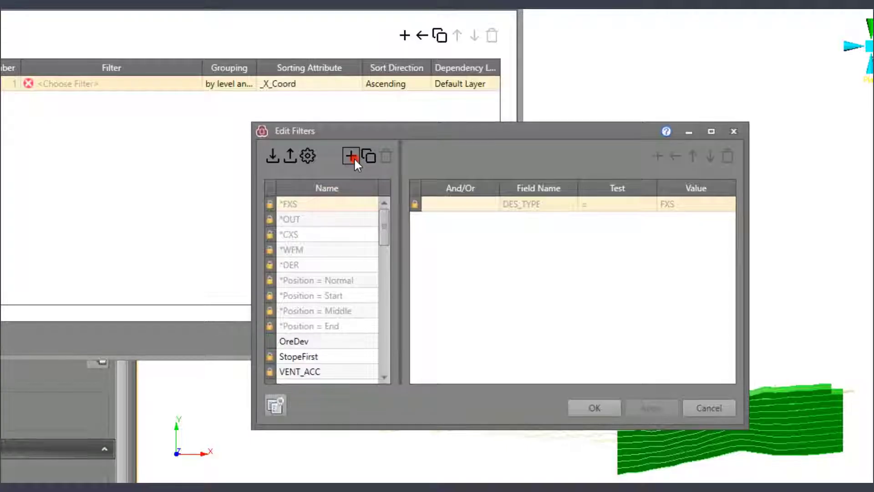
pyautogui.click(355, 177)
pyautogui.write('stopes east')
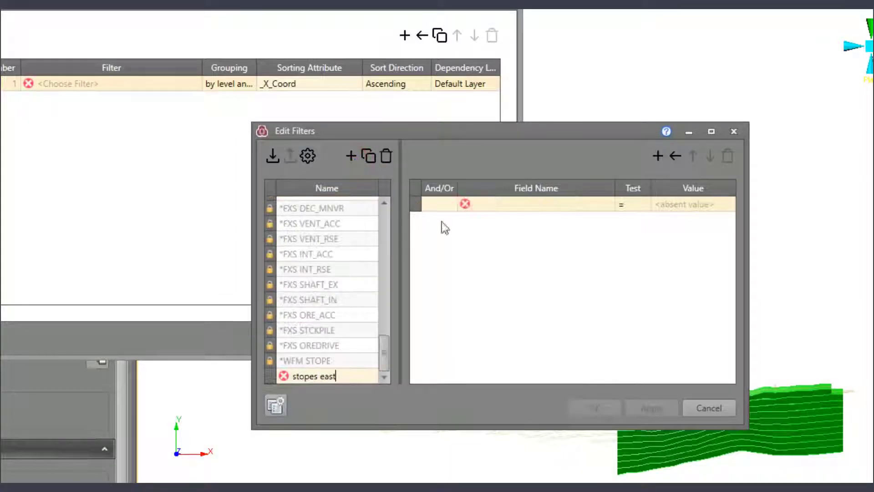
pyautogui.click(605, 209)
pyautogui.click(605, 209)
pyautogui.click(605, 269)
pyautogui.click(546, 318)
pyautogui.click(706, 205)
pyautogui.write('WFM')
# Step: Add the condition And REGION = EAST to the "stopes east" filter
pyautogui.click(659, 157)
pyautogui.click(597, 217)
pyautogui.click(607, 220)
pyautogui.moveTo(606, 287); pyautogui.dragTo(610, 338)
pyautogui.click(509, 390)
pyautogui.click(671, 220)
pyautogui.write('EAST')
pyautogui.click(615, 303)
# Step: Duplicate the filter as "stopes west", set its REGION value to WEST, and save the filters
pyautogui.click(368, 155)
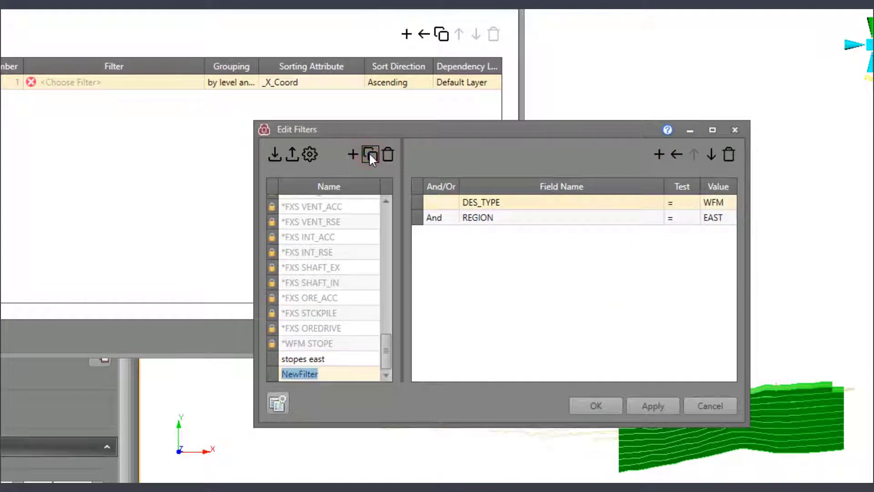
pyautogui.write('stopes west')
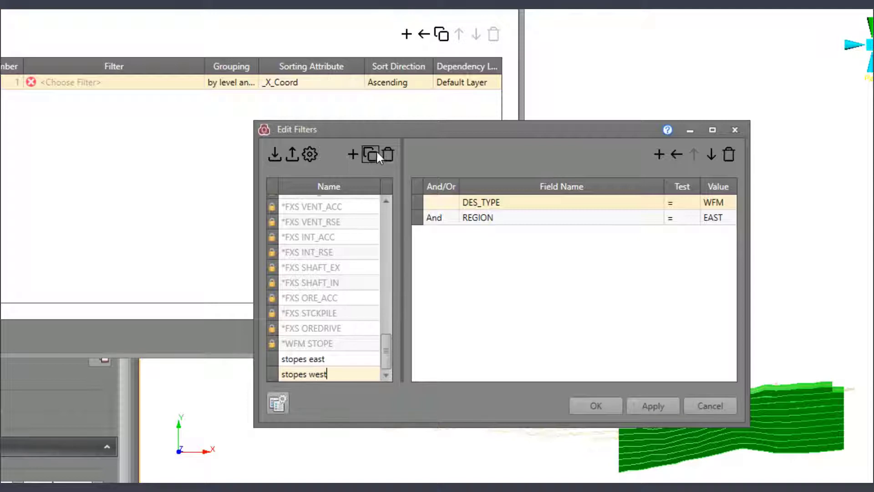
pyautogui.click(714, 219)
pyautogui.write('WEST')
pyautogui.click(661, 407)
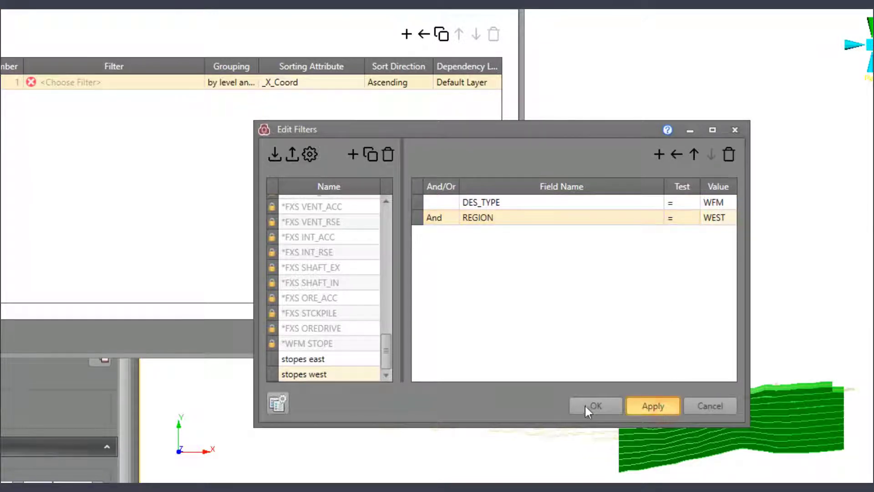
pyautogui.click(602, 407)
# Step: Give the first rule the "stopes east" filter, Descending sort direction and the Stopes dependency layer
pyautogui.click(192, 83)
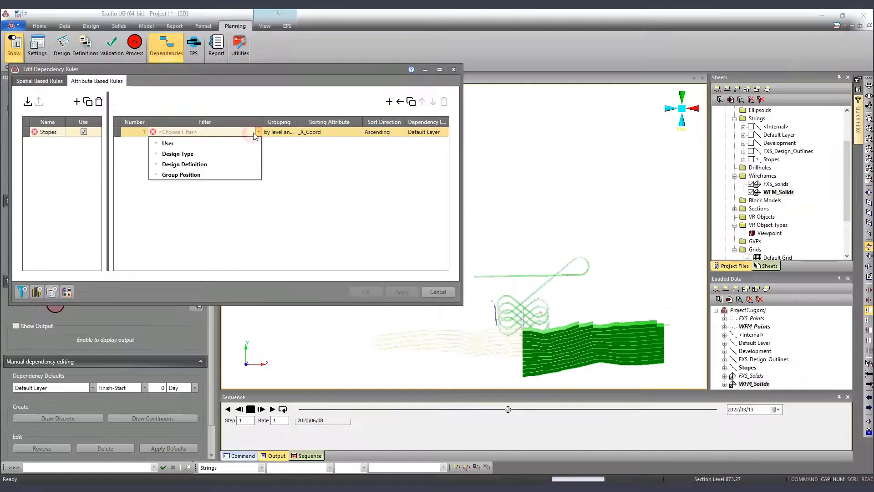
pyautogui.click(167, 144)
pyautogui.scroll(-3, 207, 192)
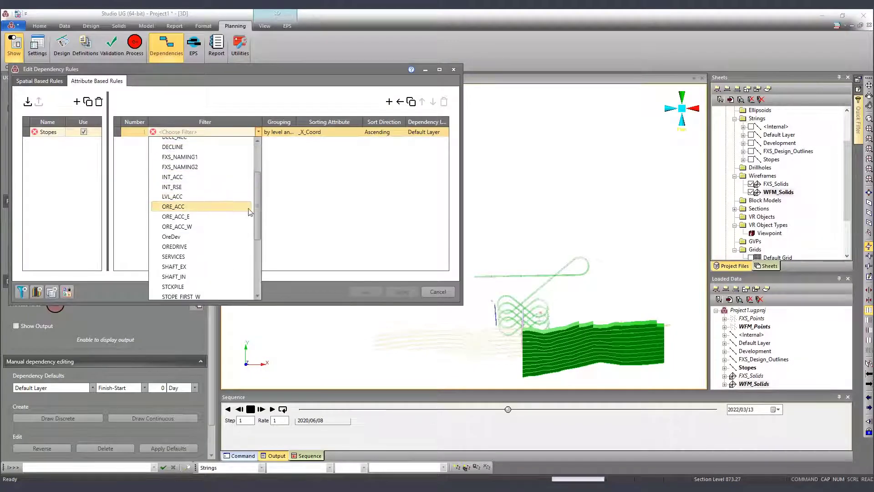
pyautogui.moveTo(259, 219); pyautogui.dragTo(260, 249)
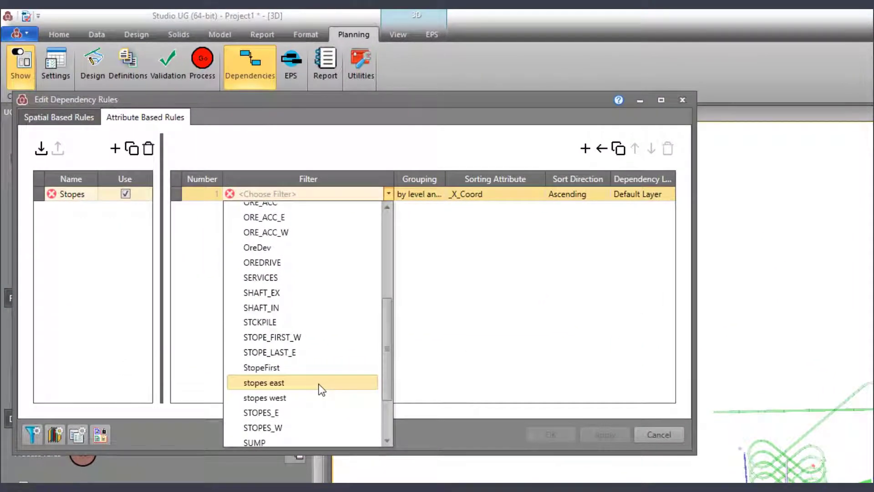
pyautogui.click(319, 384)
pyautogui.click(598, 196)
pyautogui.click(594, 222)
pyautogui.click(670, 194)
pyautogui.click(637, 237)
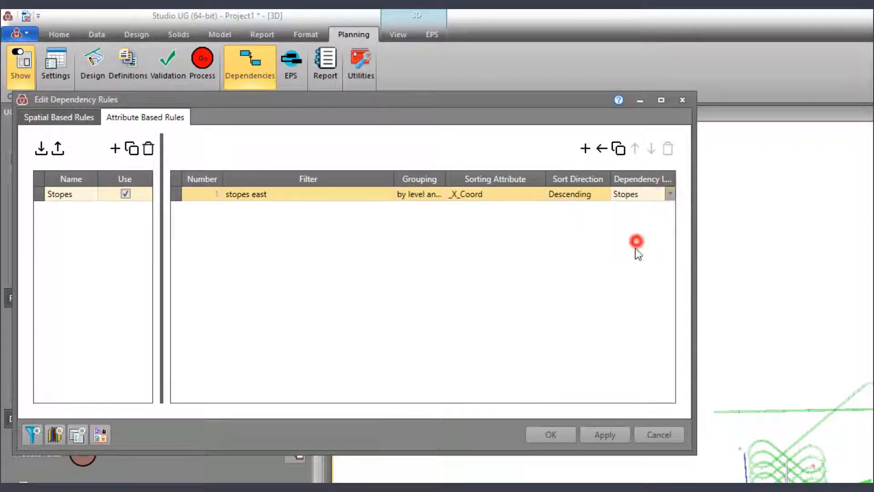
# Step: Add a second rule using the "stopes west" filter and the "by level and region" grouping
pyautogui.click(585, 149)
pyautogui.click(388, 208)
pyautogui.click(255, 225)
pyautogui.moveTo(386, 305); pyautogui.dragTo(388, 392)
pyautogui.click(334, 406)
pyautogui.click(440, 211)
pyautogui.click(439, 223)
# Step: Set the second rule's sorting attribute to _X_Coord and its dependency layer to Stopes, and save the dependency rules
pyautogui.click(529, 208)
pyautogui.click(532, 210)
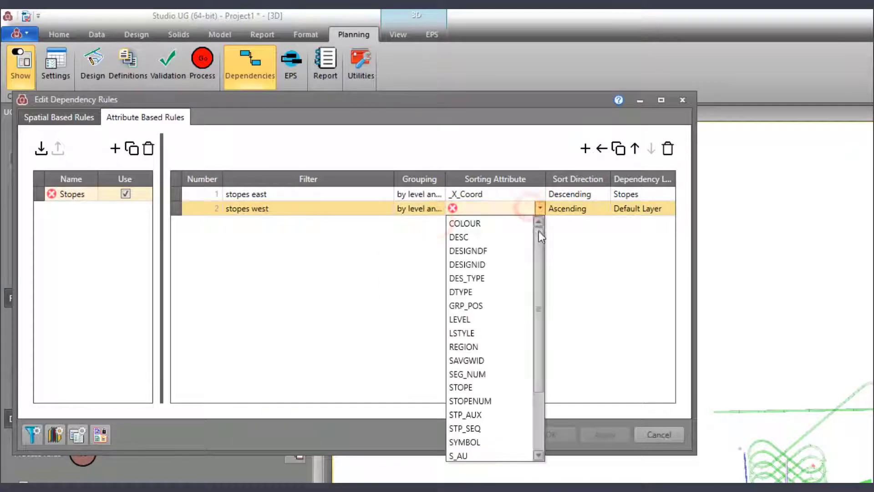
pyautogui.moveTo(539, 232); pyautogui.dragTo(540, 328)
pyautogui.click(495, 426)
pyautogui.click(671, 208)
pyautogui.click(646, 253)
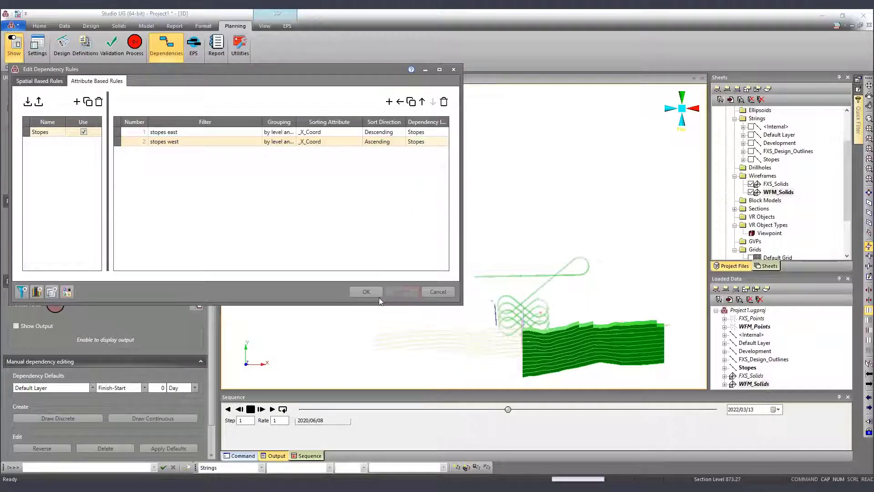
pyautogui.click(363, 291)
# Step: Erase all view filters and process the dependency rules
pyautogui.keyDown('shift'); pyautogui.moveTo(553, 287); pyautogui.dragTo(556, 244); pyautogui.keyUp('shift')
pyautogui.press('e')
pyautogui.press('a')
pyautogui.press('f')
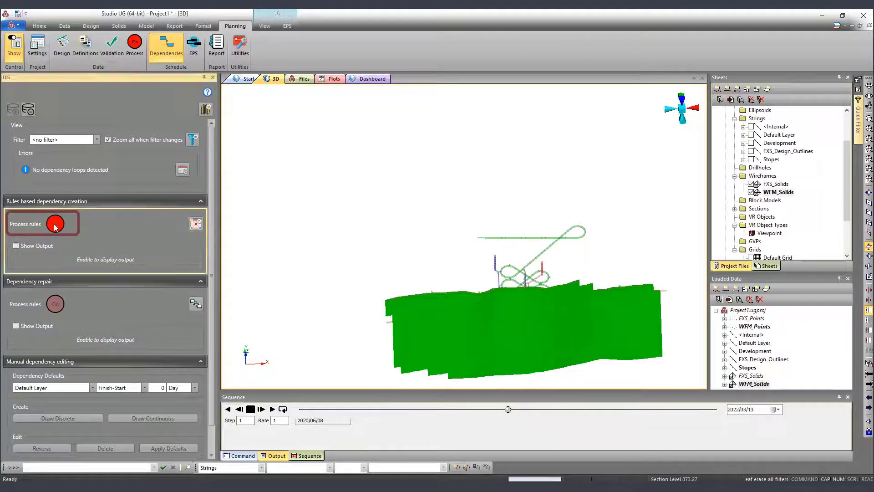
pyautogui.click(55, 223)
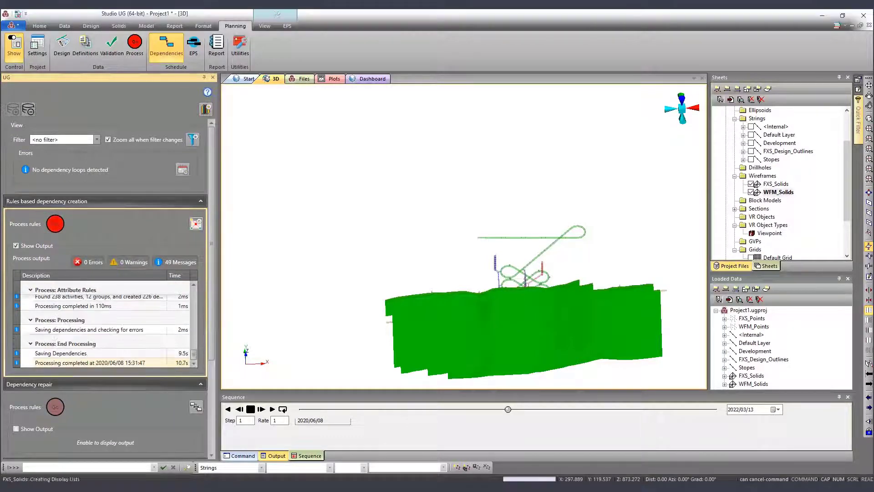
# Step: Move the sequence to its end date, 2030/08/27, and view the sequenced stopes
pyautogui.doubleClick(477, 321)
pyautogui.click(510, 410)
pyautogui.doubleClick(477, 320)
pyautogui.moveTo(388, 377); pyautogui.dragTo(331, 377)
pyautogui.click(542, 411)
pyautogui.click(469, 408)
pyautogui.scroll(5, 458, 337)
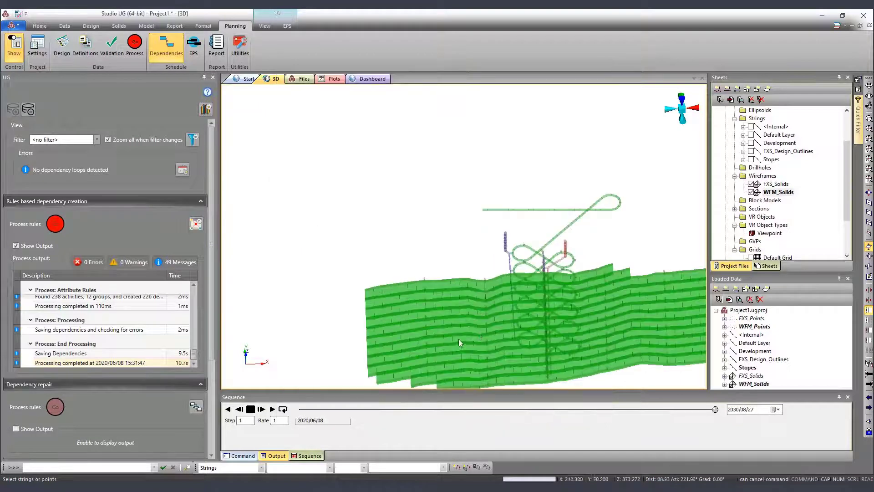
# Step: Show the Stopes strings in the 3D view and examine the dependency links between stopes on each level
pyautogui.moveTo(507, 323); pyautogui.dragTo(447, 241, button='middle')
pyautogui.scroll(2, 447, 242)
pyautogui.keyDown('shift'); pyautogui.moveTo(492, 296); pyautogui.dragTo(503, 282); pyautogui.keyUp('shift')
pyautogui.scroll(2, 405, 235)
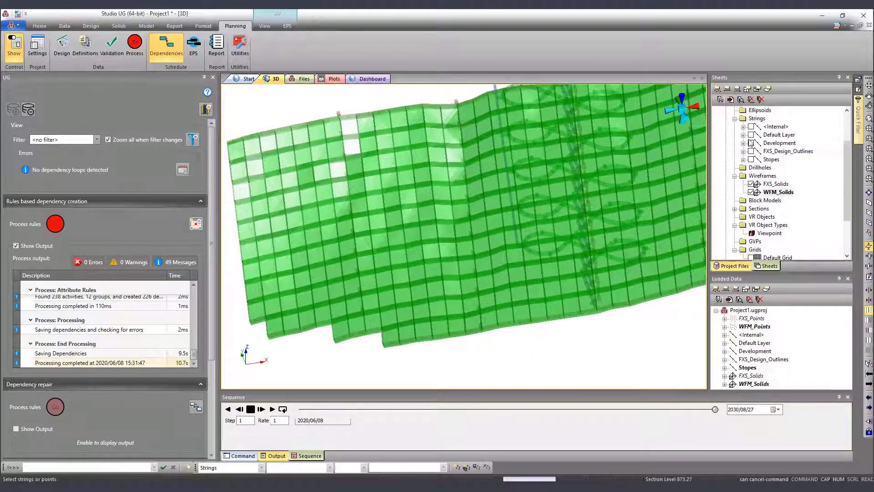
pyautogui.click(751, 159)
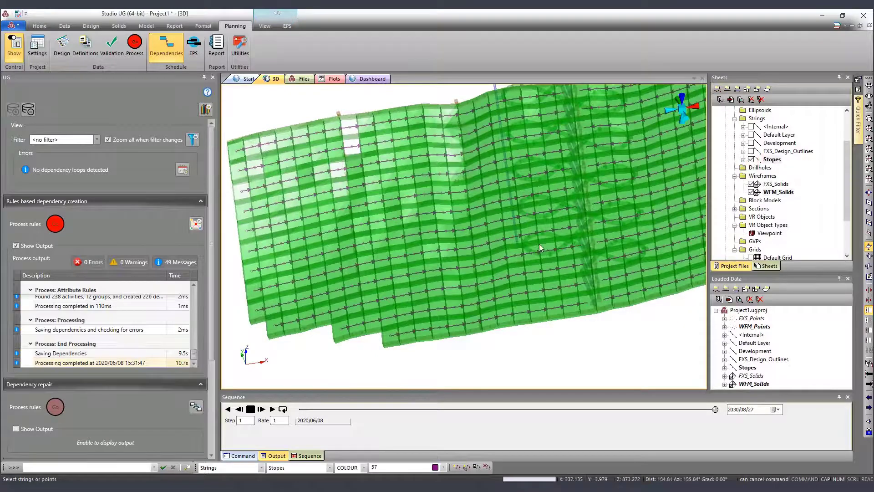
pyautogui.moveTo(539, 244); pyautogui.dragTo(528, 258)
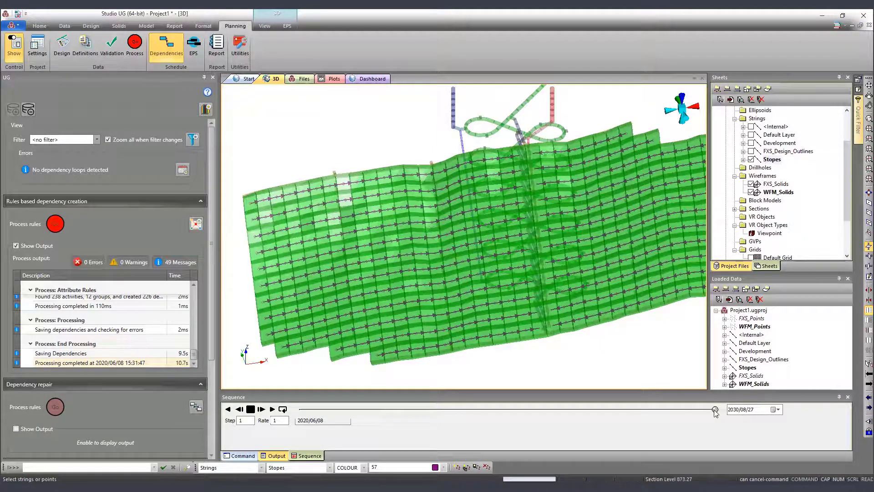
# Step: Hide the Stopes strings and run the sequence animation from 2020/06/08 to 2030/08/27
pyautogui.moveTo(715, 410); pyautogui.dragTo(262, 416)
pyautogui.click(751, 160)
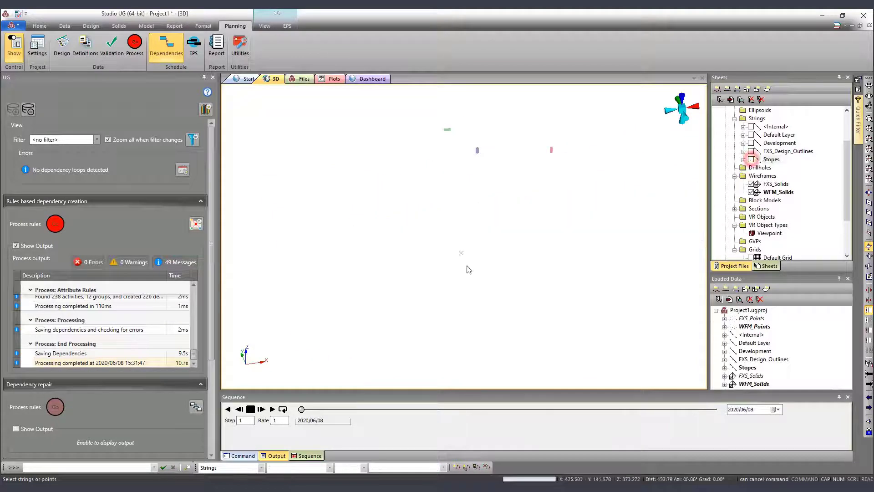
pyautogui.moveTo(302, 411); pyautogui.dragTo(721, 416)
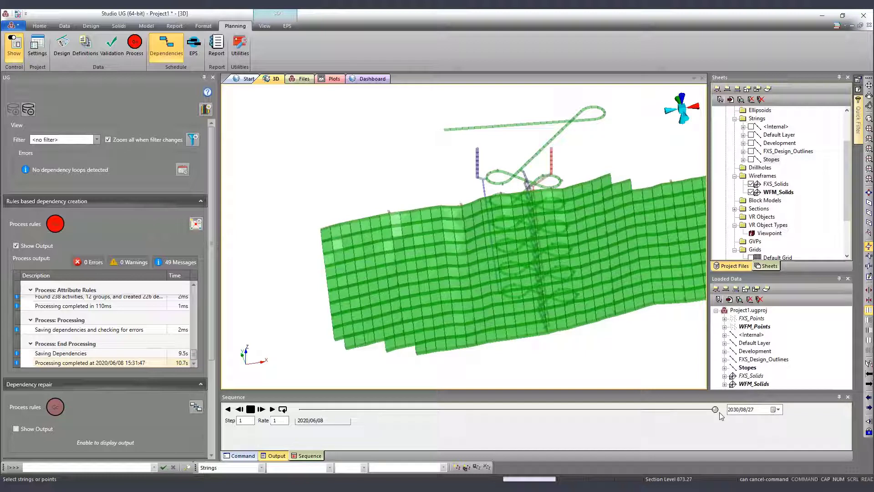